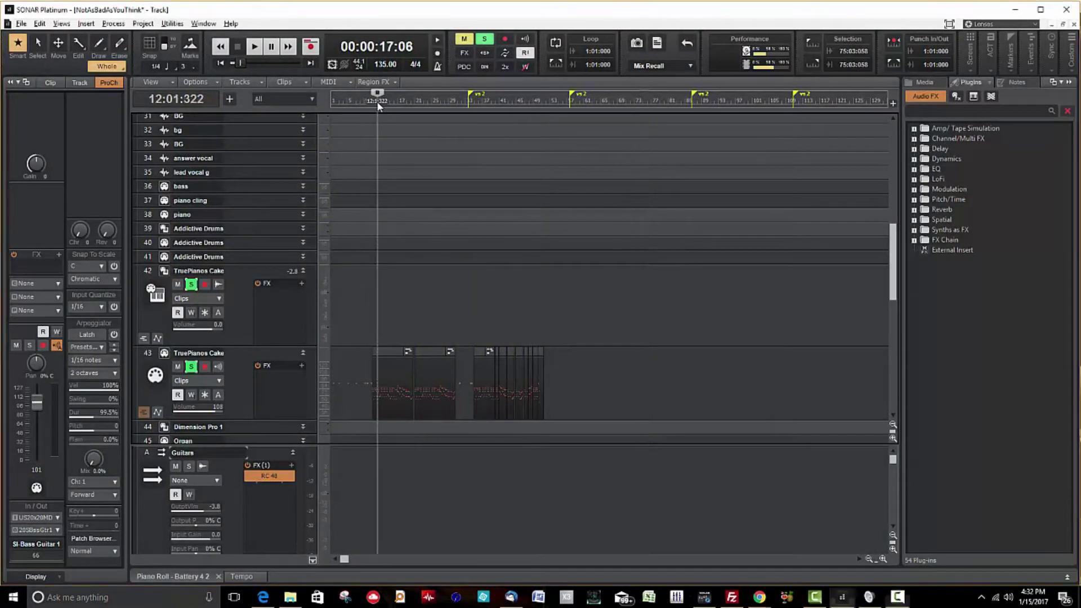
Audition the soloed TruePianos part, then select its MIDI clips on track 43 and freeze the synth to audio
key("space")
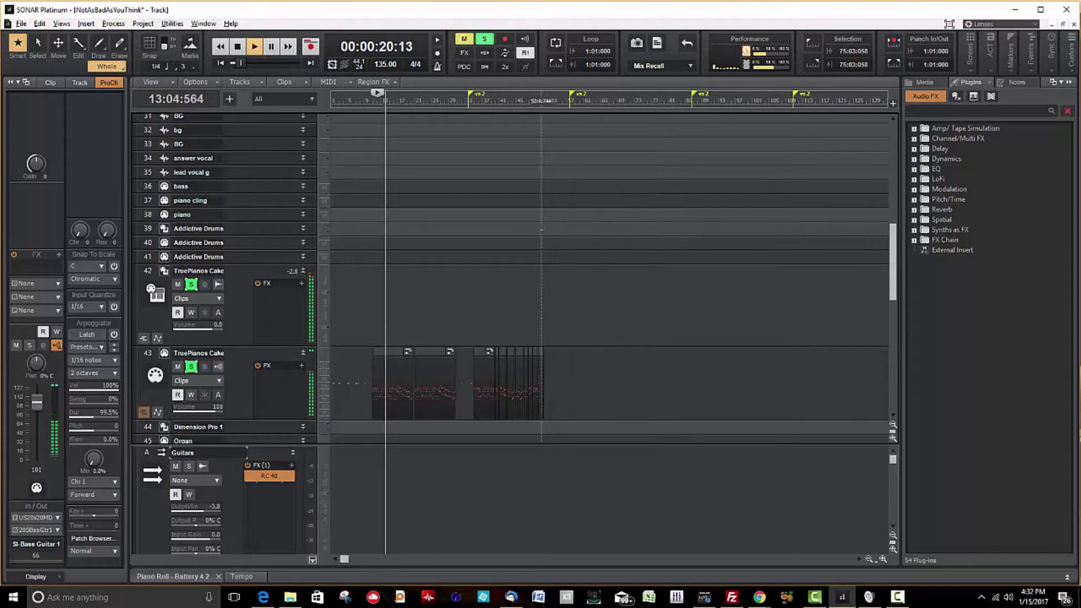
key("space")
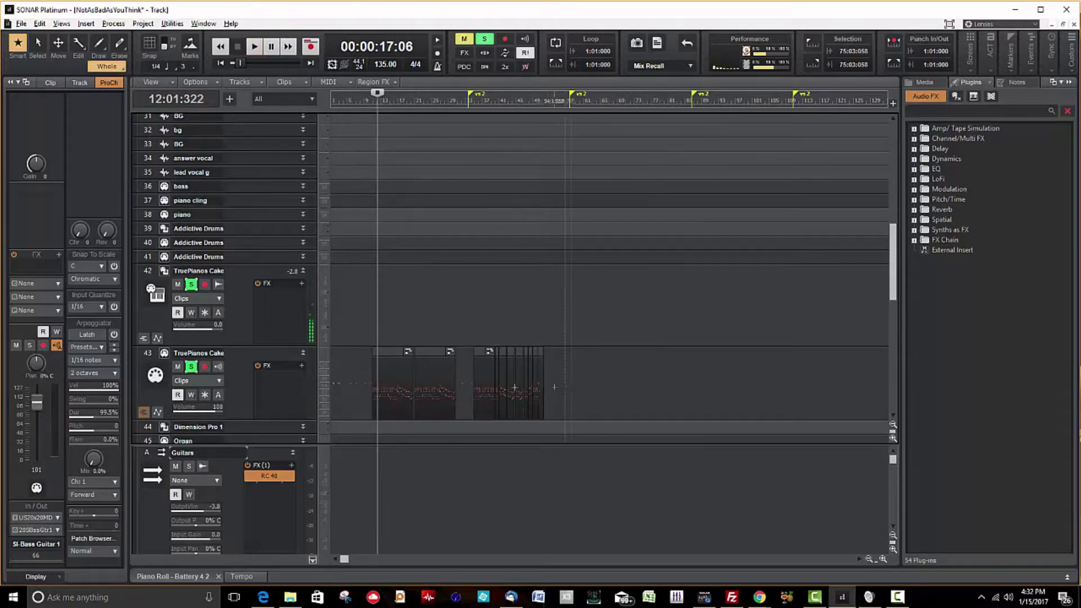
key("ctrl+a")
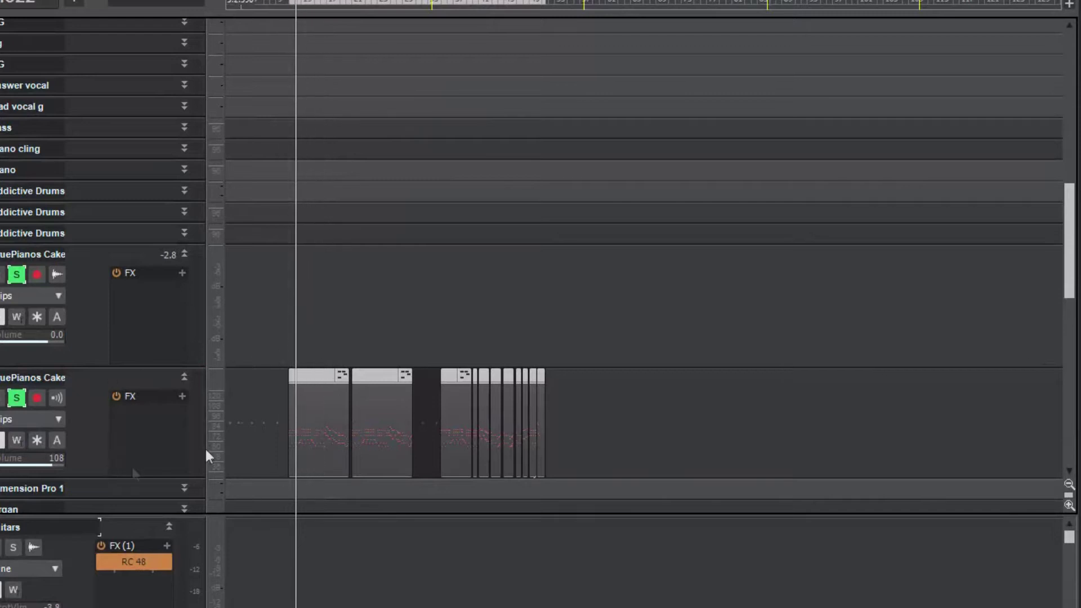
left_click(36, 441)
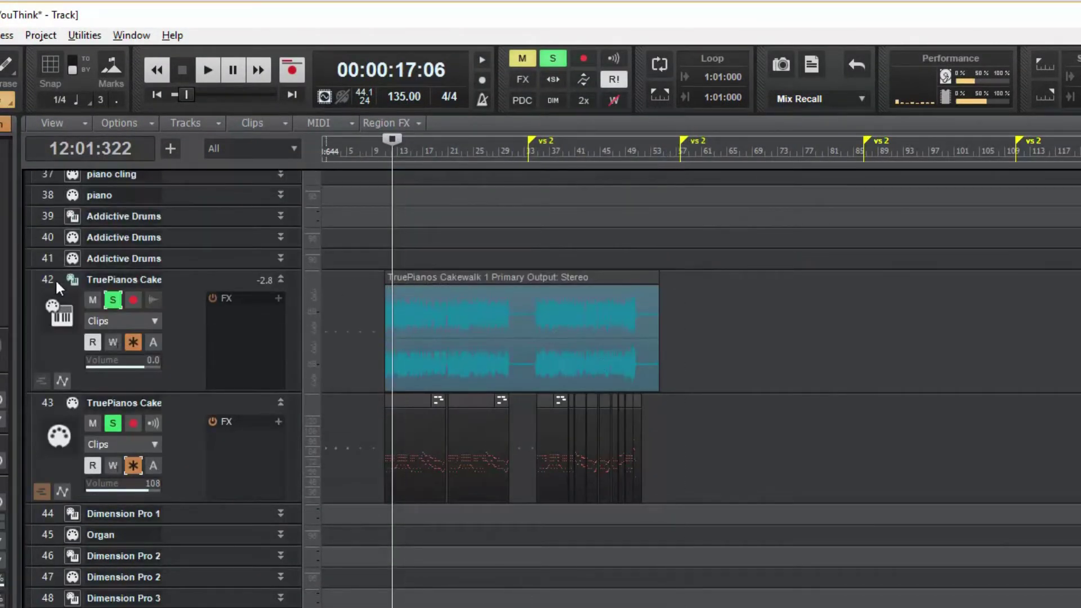
Select the frozen TruePianos audio track 42, and show the Synth Rack enlarged to list the project's instruments
left_click(57, 284)
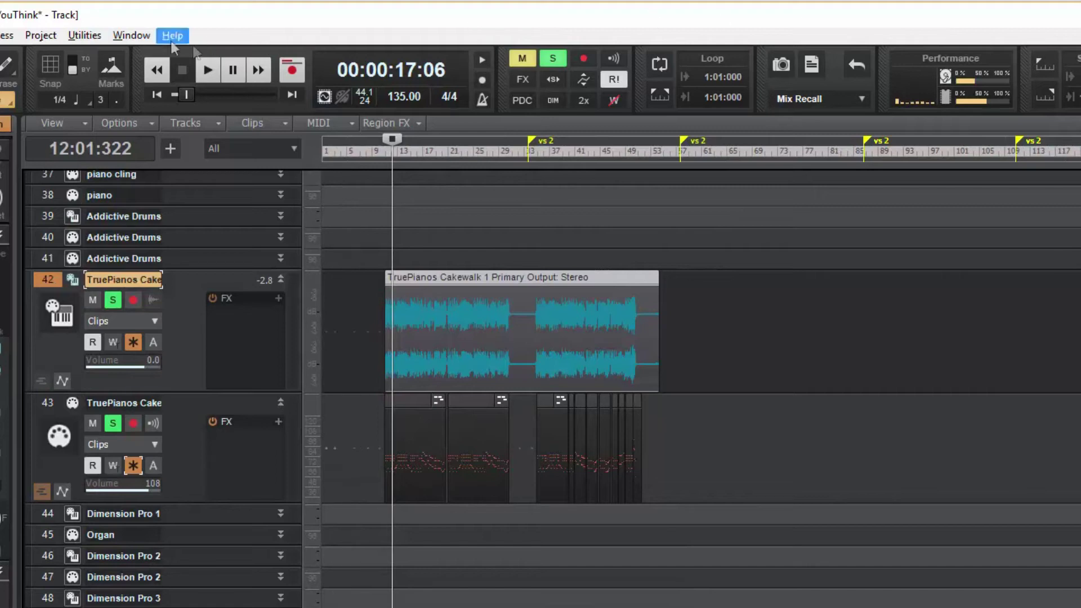
key("alt+v")
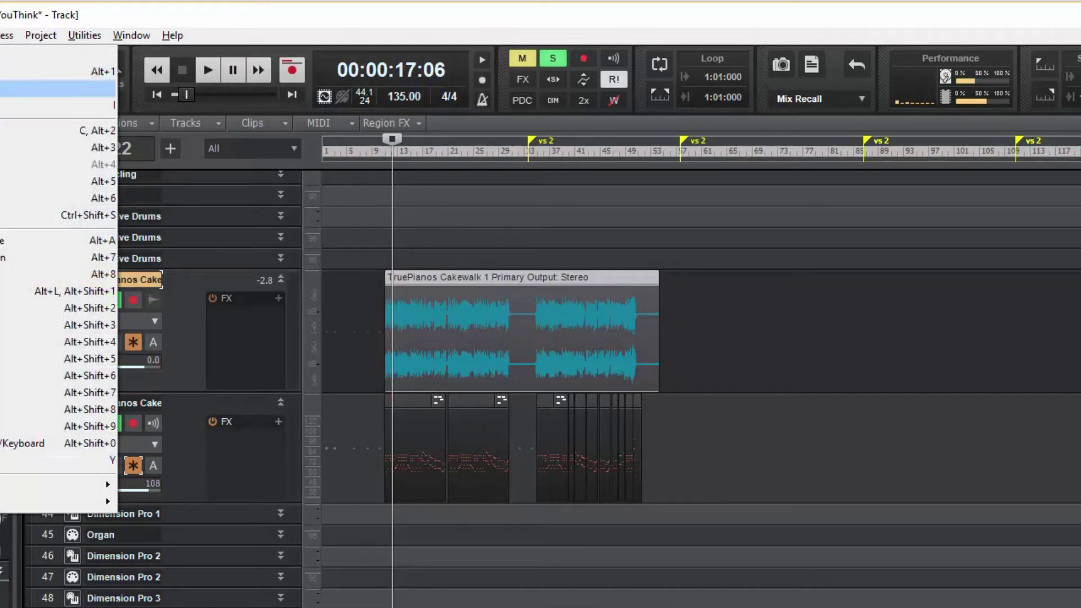
key("Return")
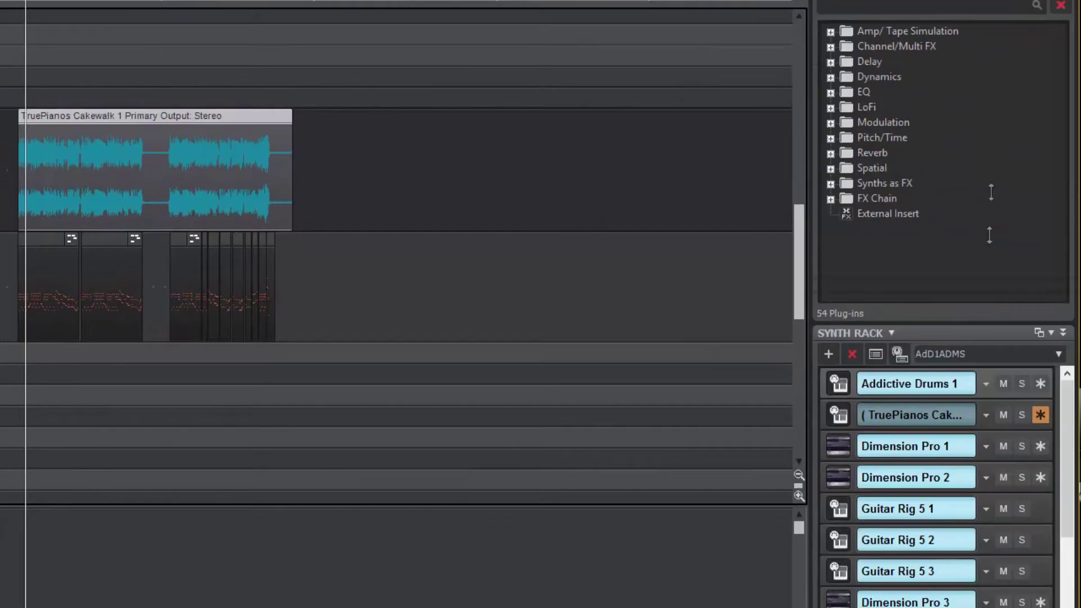
left_click(1016, 70)
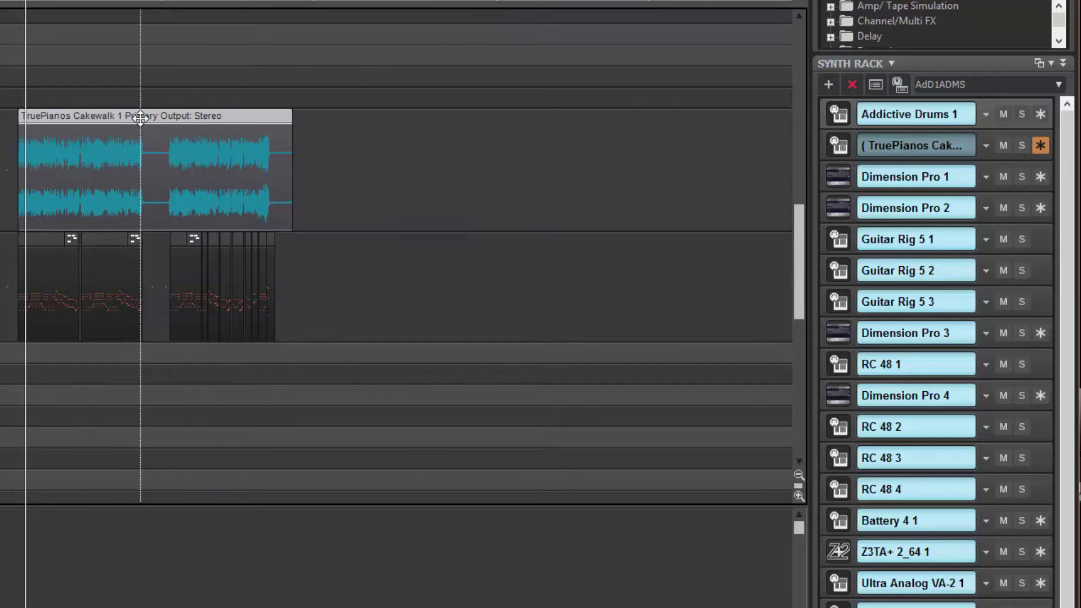
Export the frozen TruePianos clip as the Wave file PianoTrack in the BounceMidiToAudio folder, overwriting the existing file
left_click(92, 117)
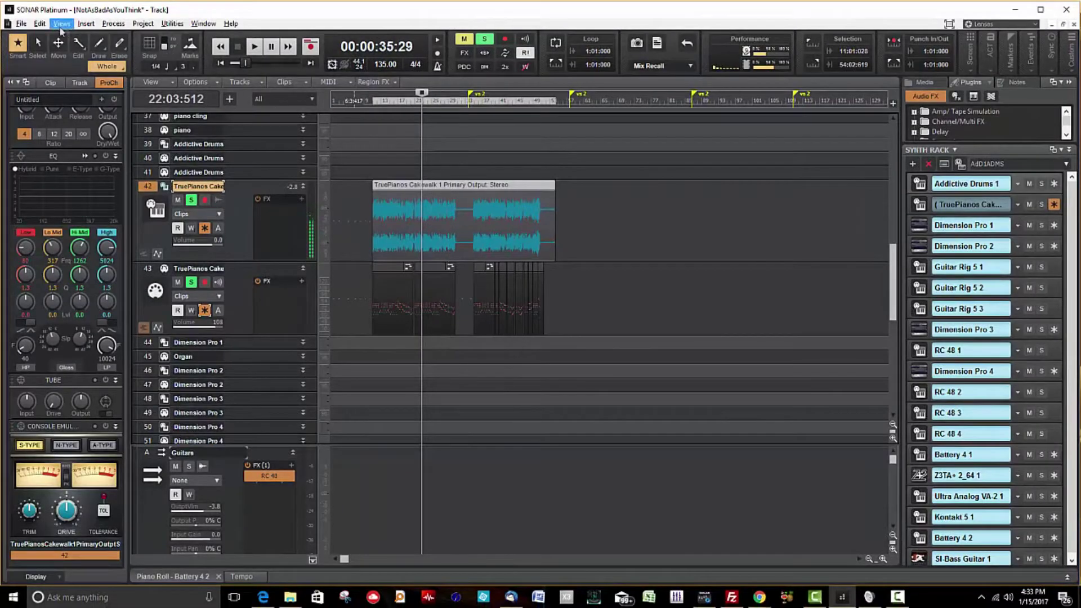
left_click(20, 23)
mouse_move(191, 139)
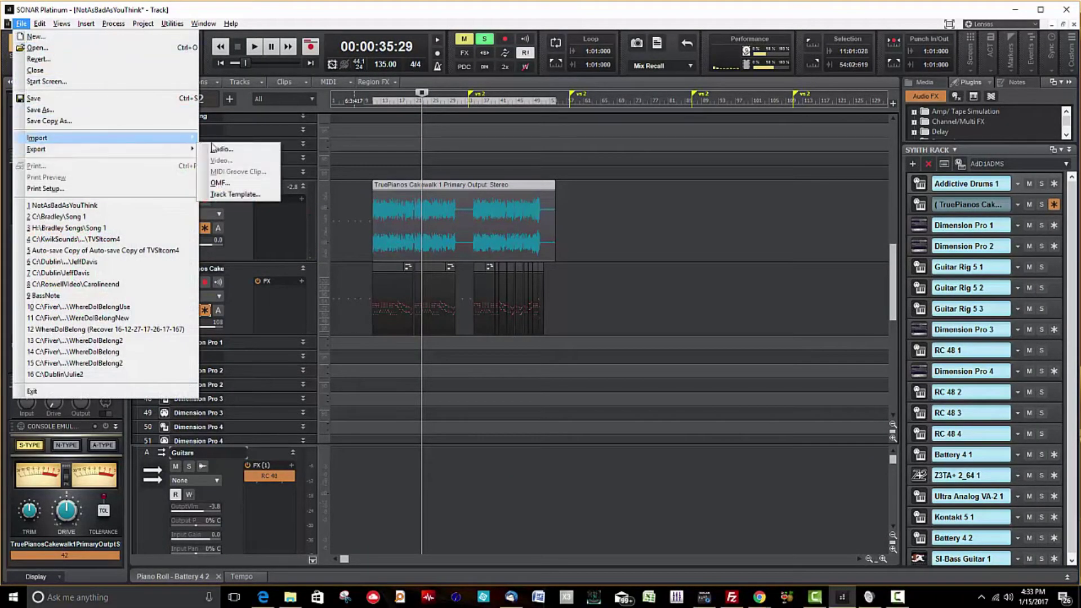
left_click(219, 148)
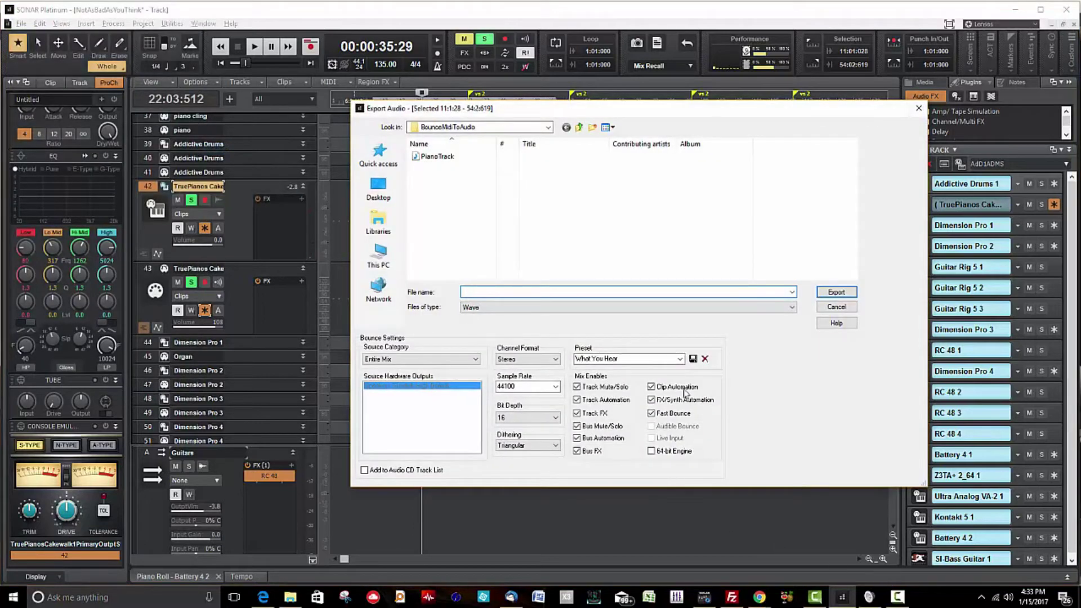
left_click(447, 157)
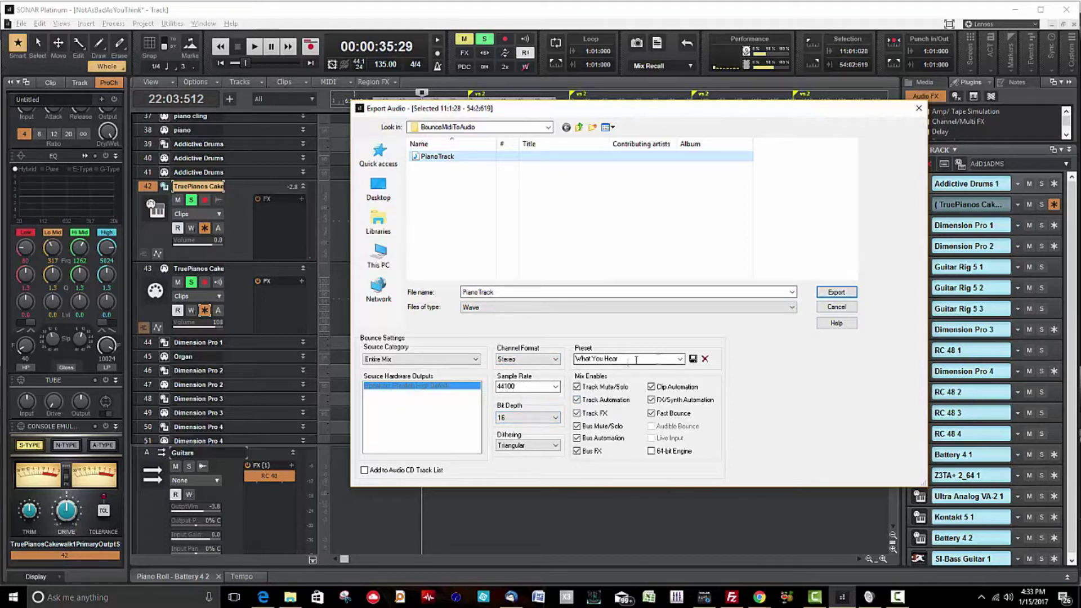
left_click(836, 292)
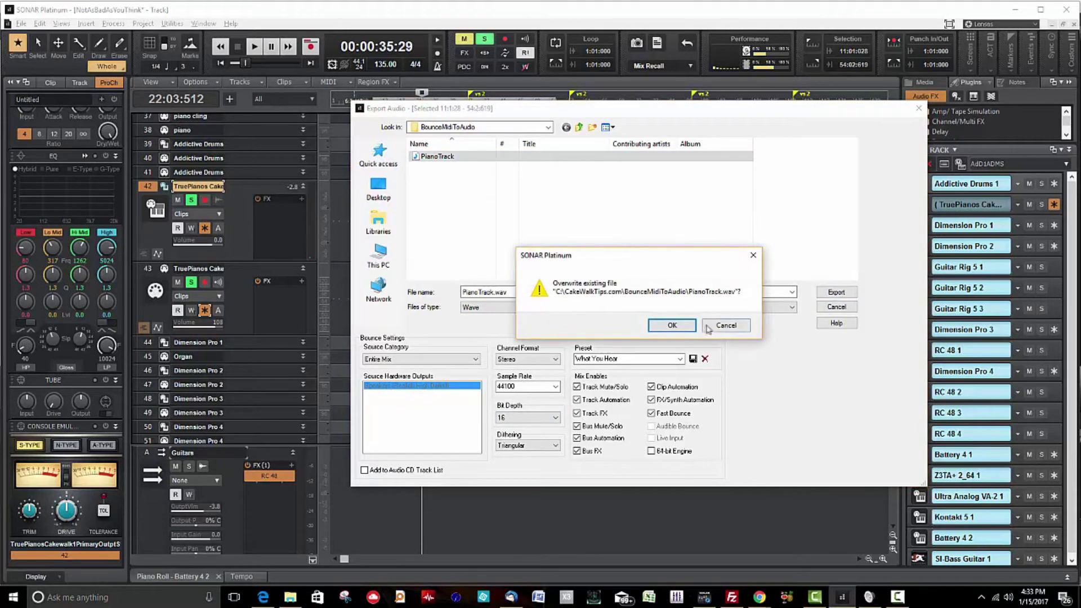
left_click(678, 329)
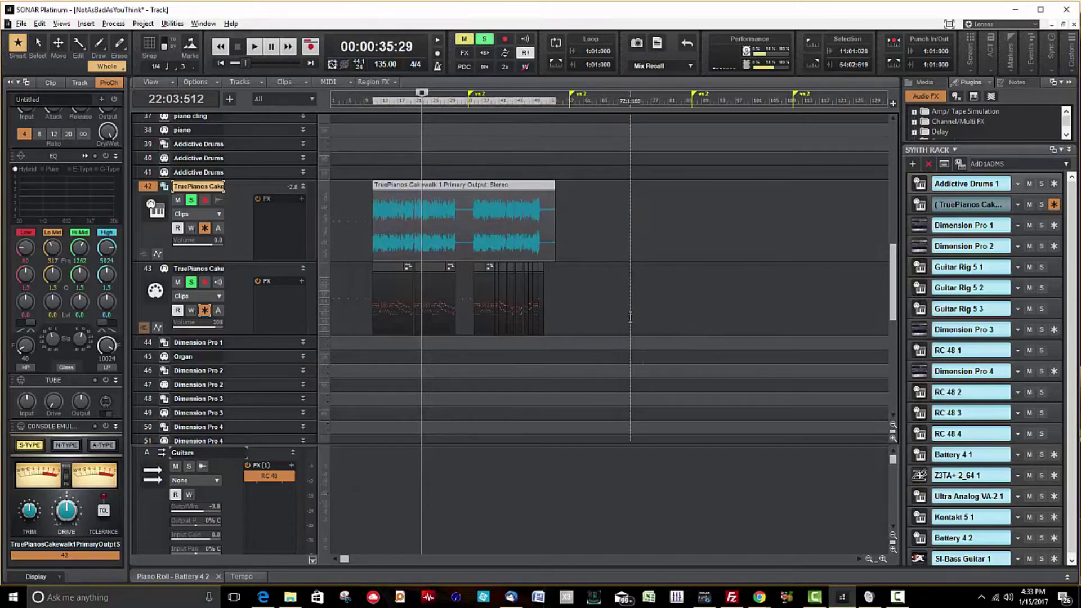
Insert a new audio track below the last SI-Bass Guitar track and enlarge its height to show its controls
scroll(619, 366, "up", 10)
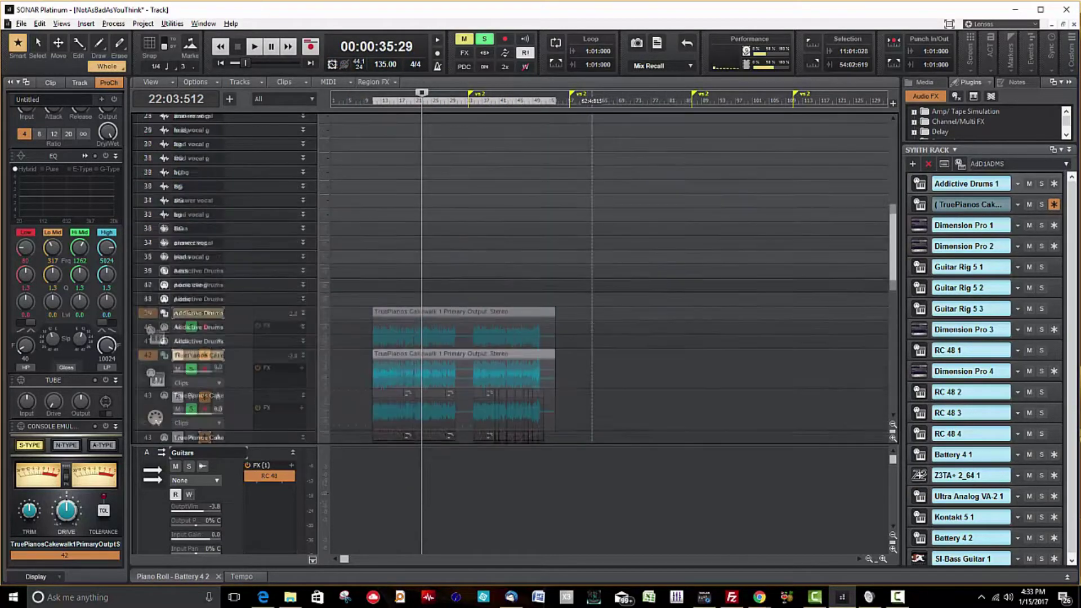
scroll(597, 337, "down", 10)
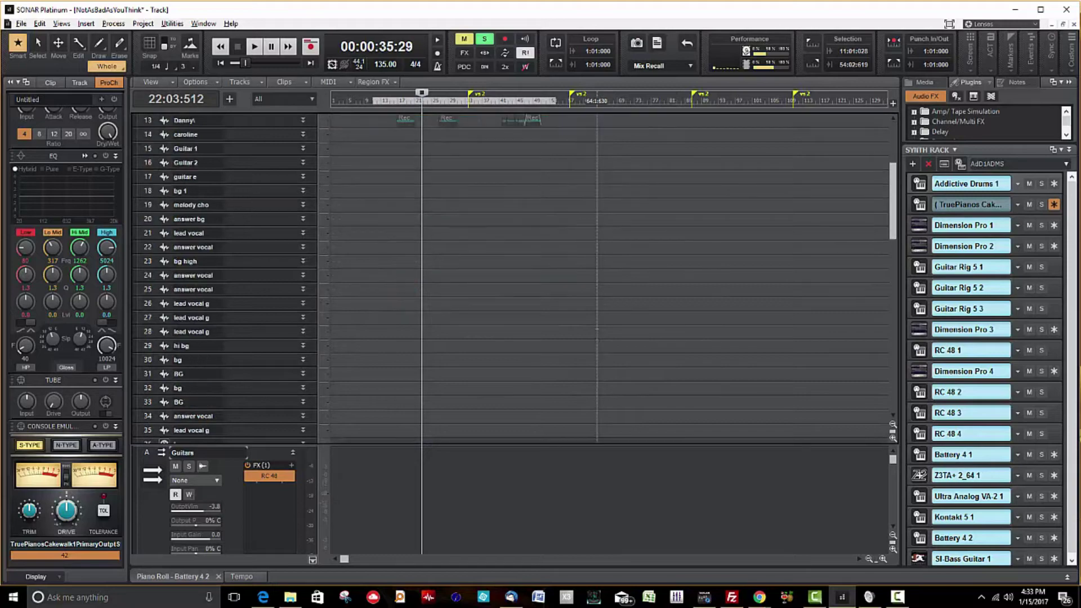
scroll(595, 330, "down", 5)
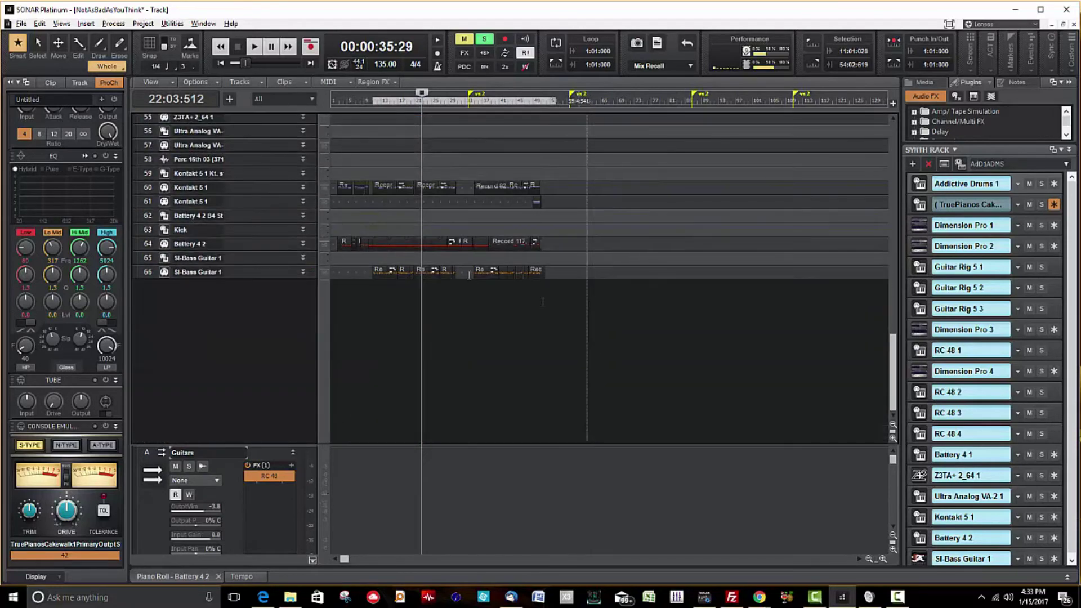
right_click(245, 324)
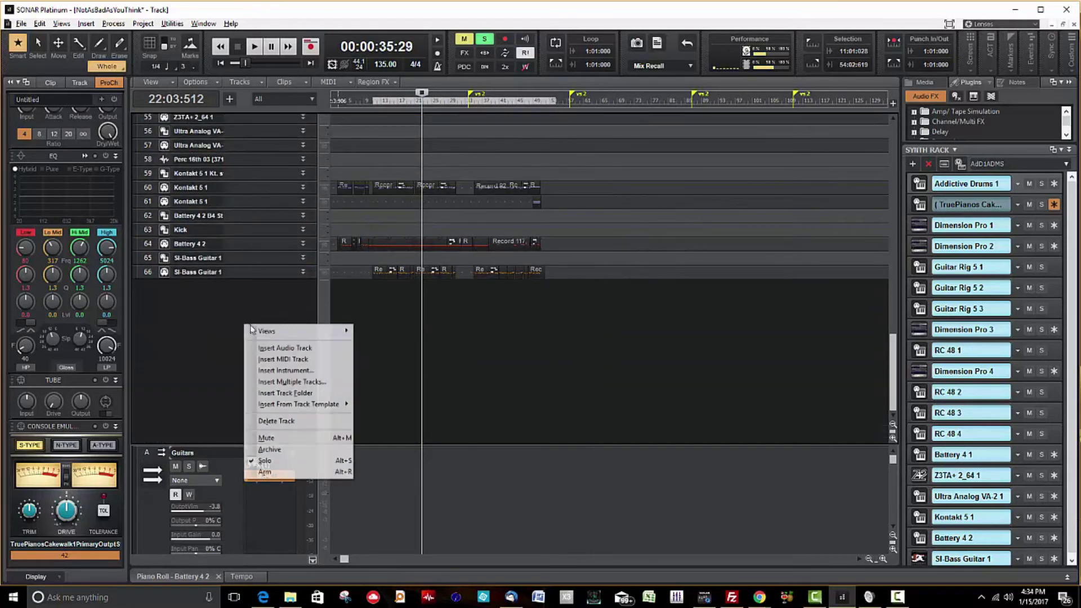
left_click(287, 348)
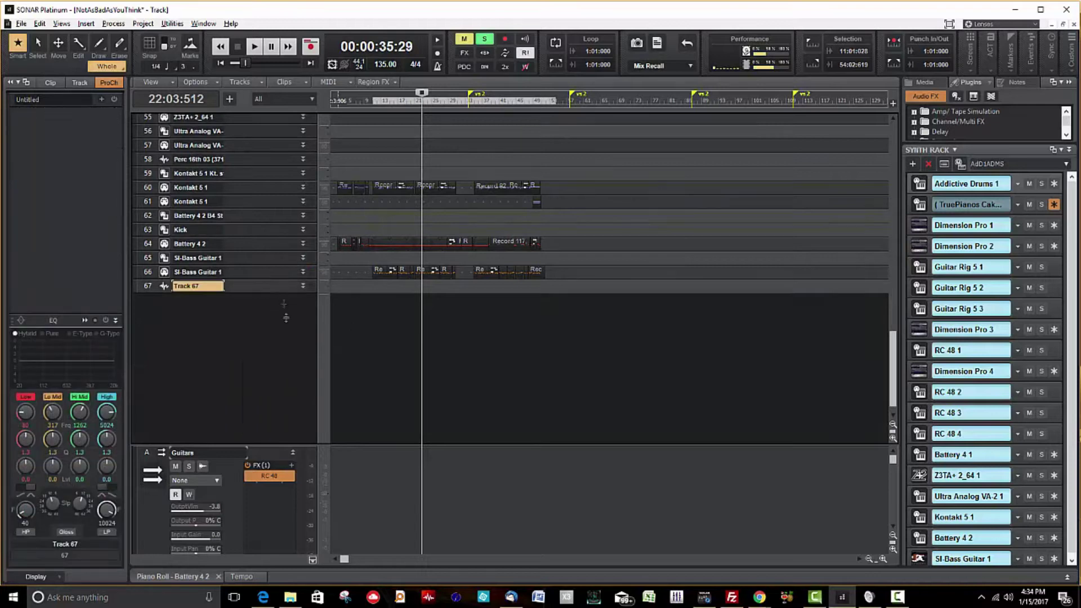
left_click_drag(284, 303, 283, 397)
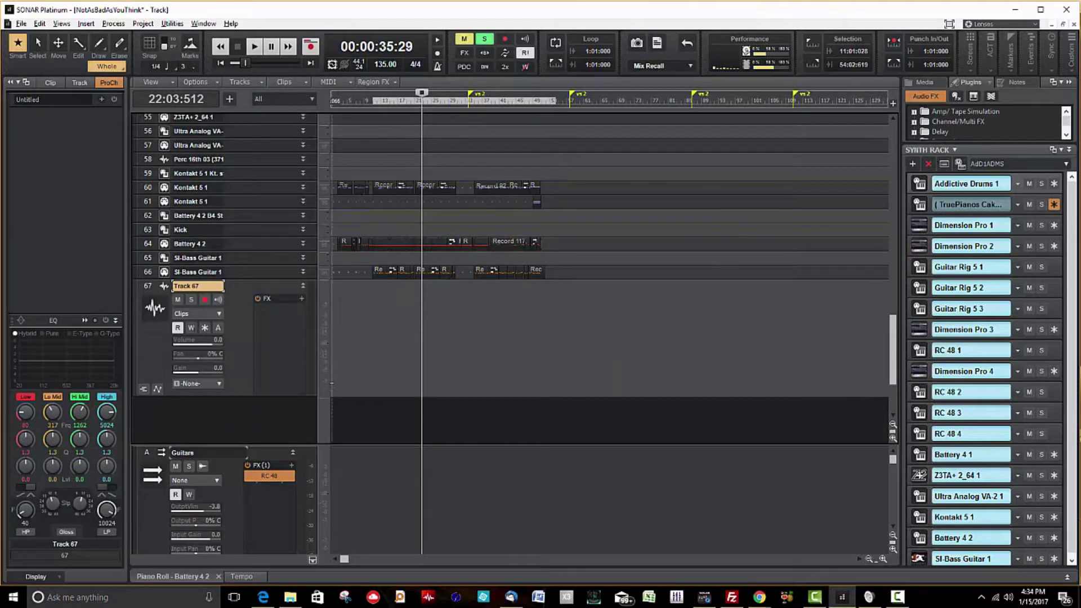
Select the new audio track and solo it
left_click(148, 287)
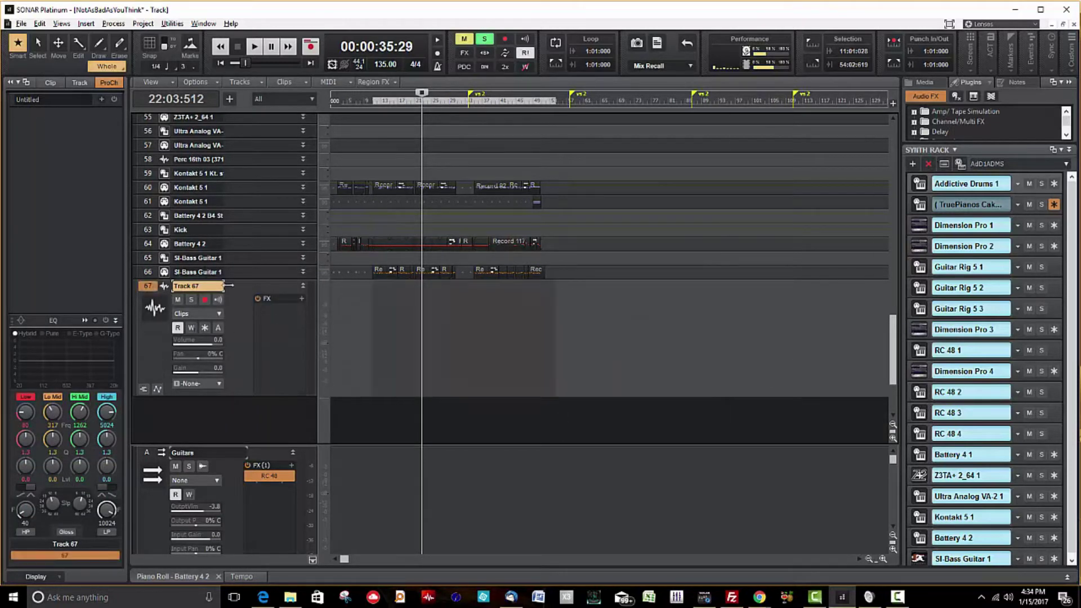
left_click(205, 300)
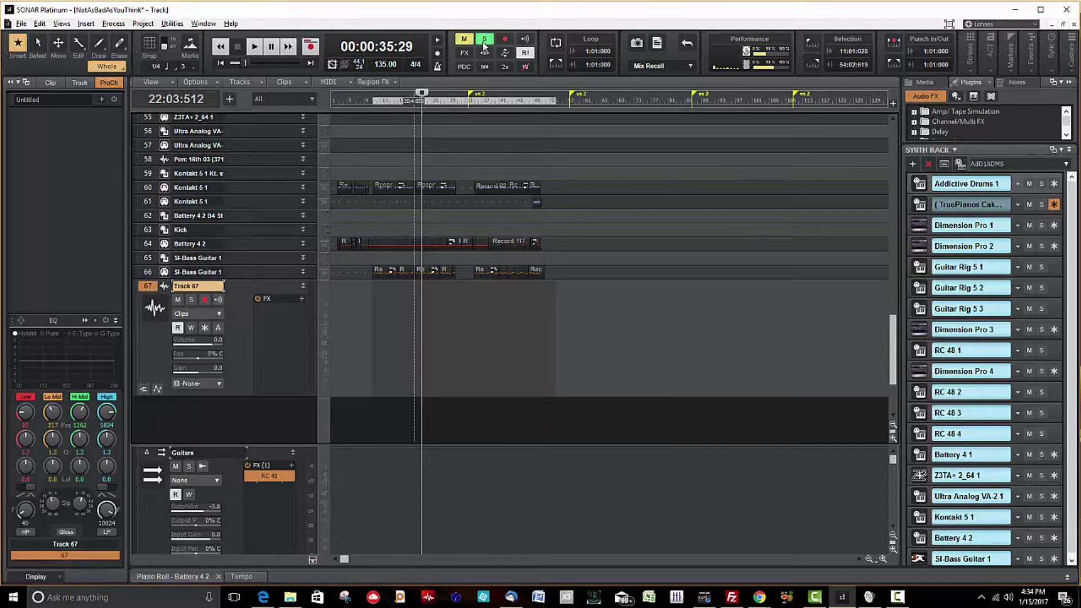
left_click(191, 299)
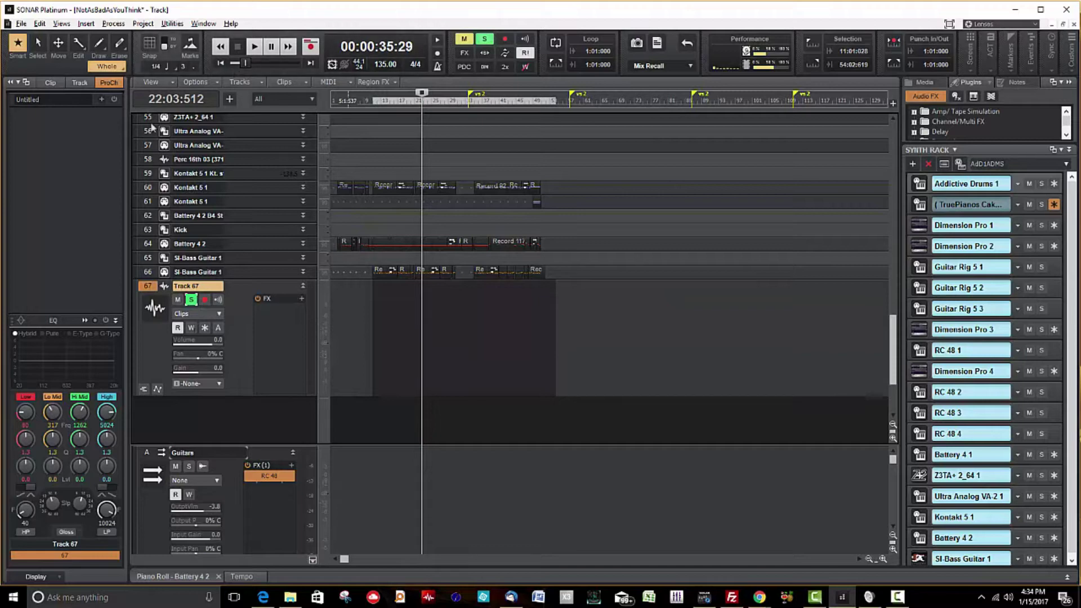
Import the PianoTrack audio file from BounceMidiToAudio into the new track at the project start, and play it back
left_click(221, 63)
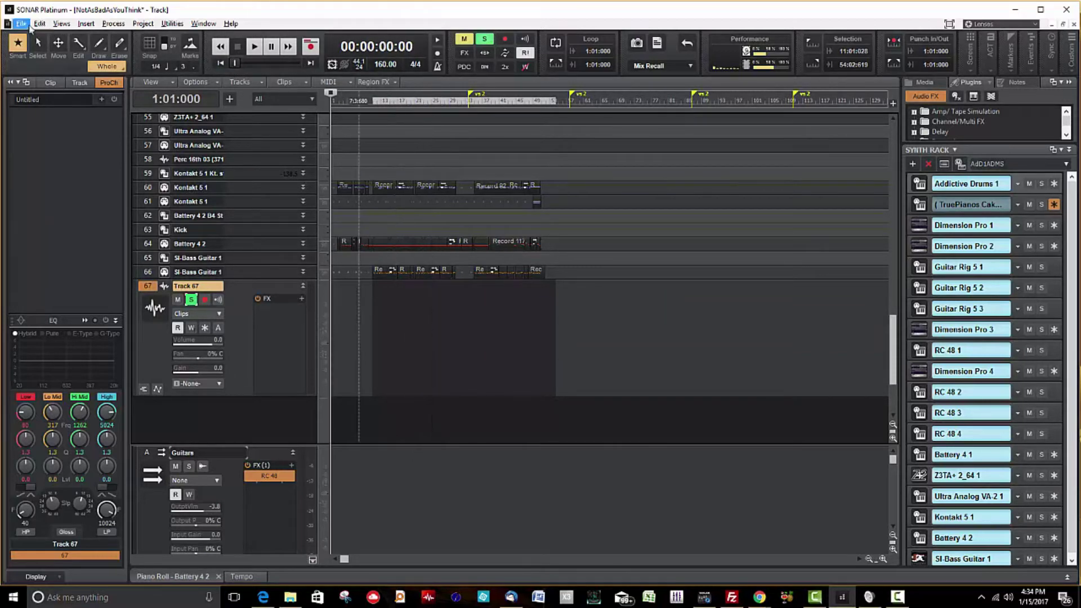
left_click(23, 23)
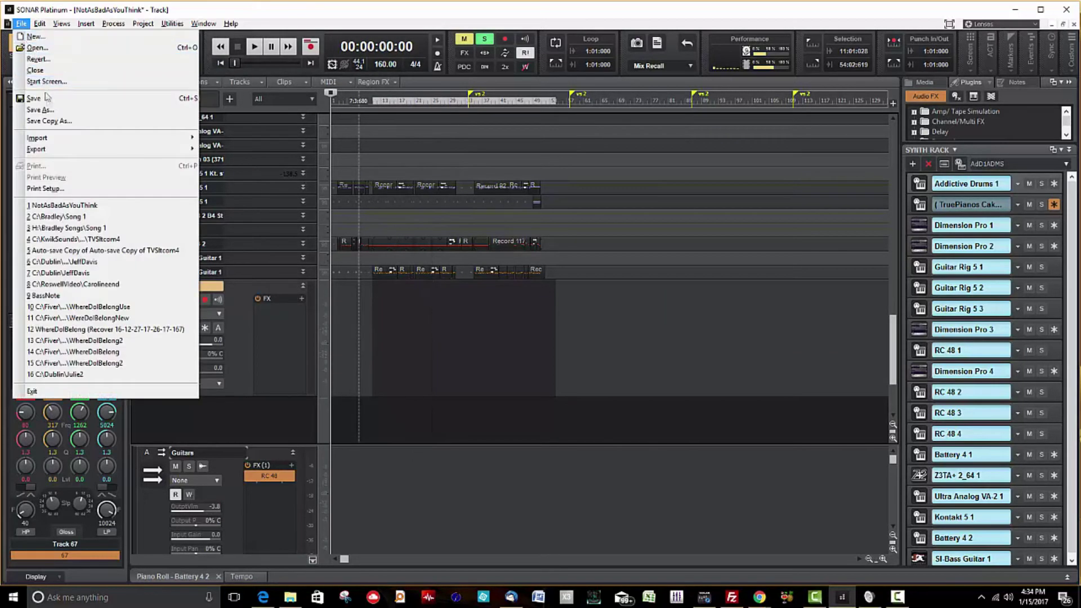
mouse_move(59, 139)
left_click(240, 139)
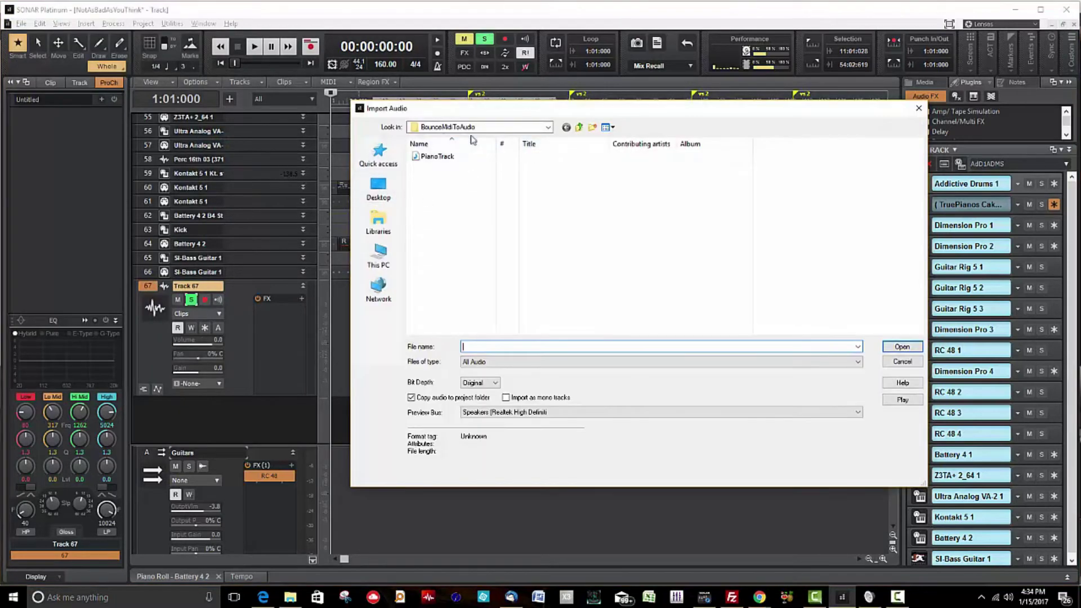
left_click(550, 129)
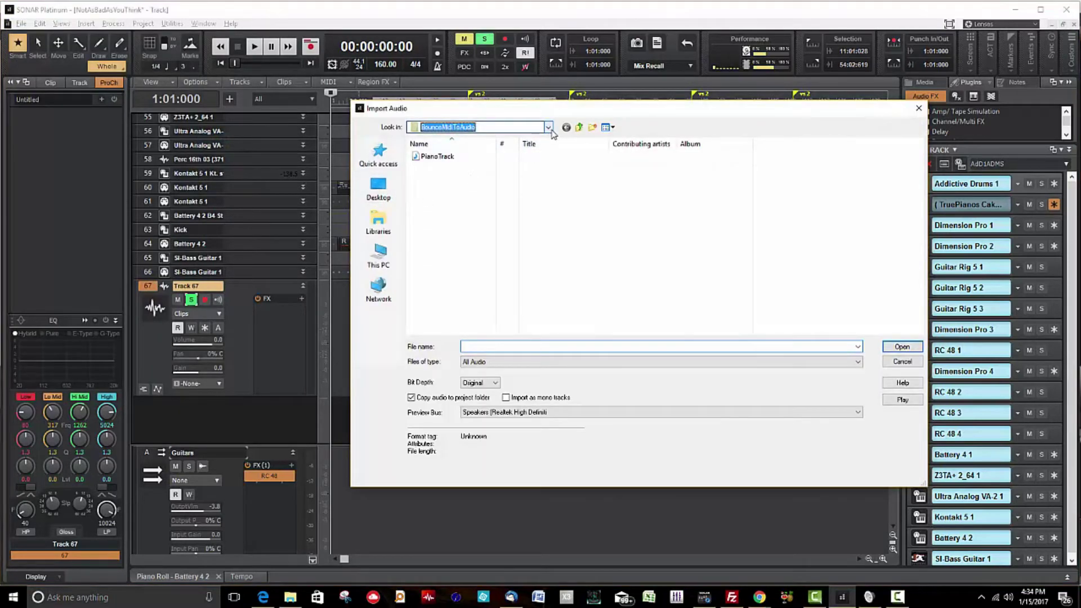
left_click(443, 160)
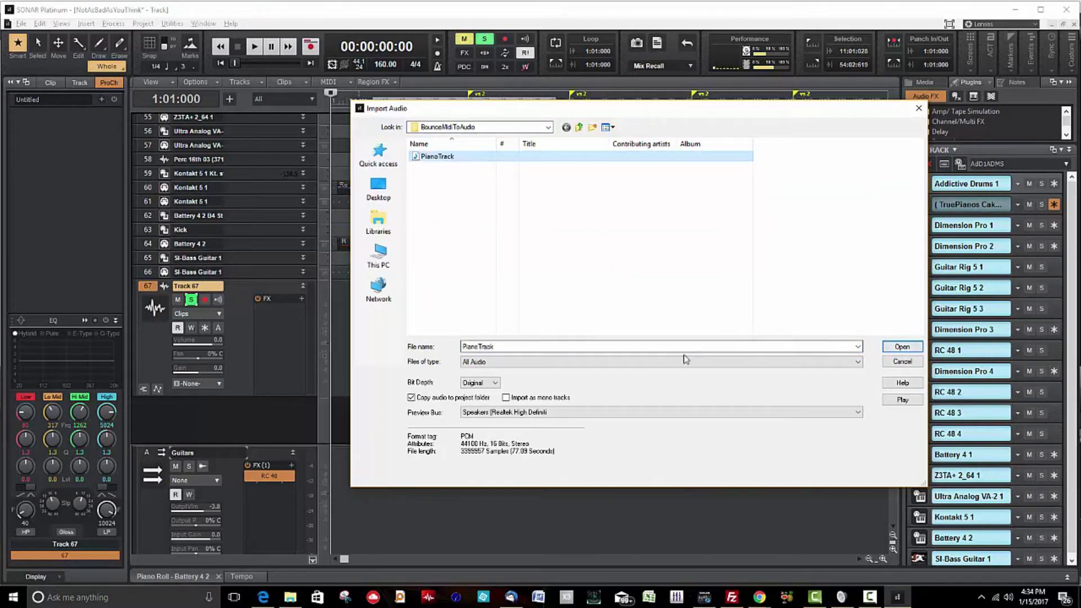
left_click(902, 346)
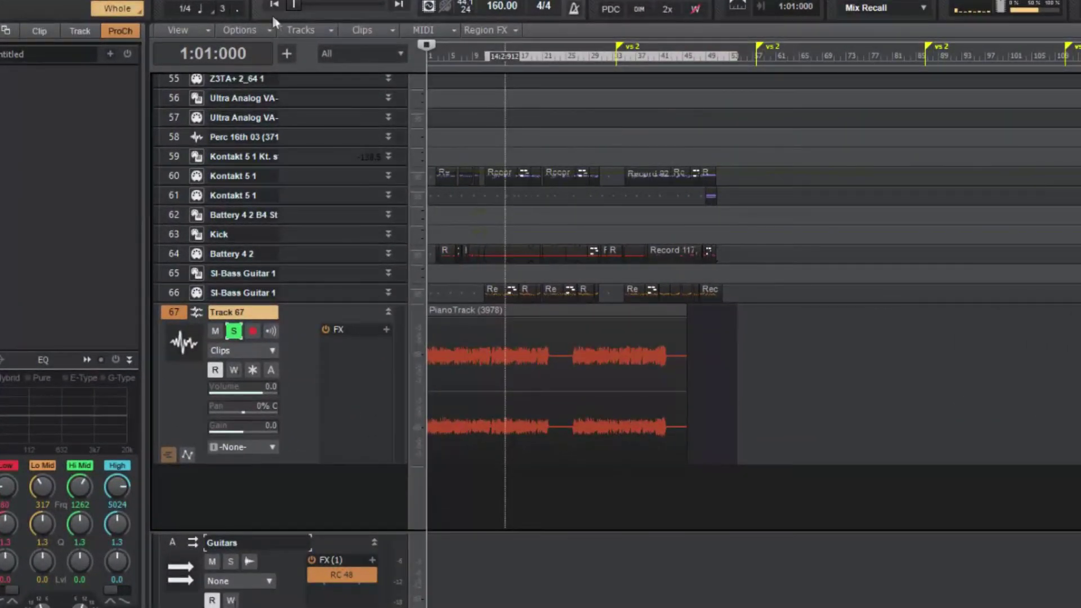
key("space")
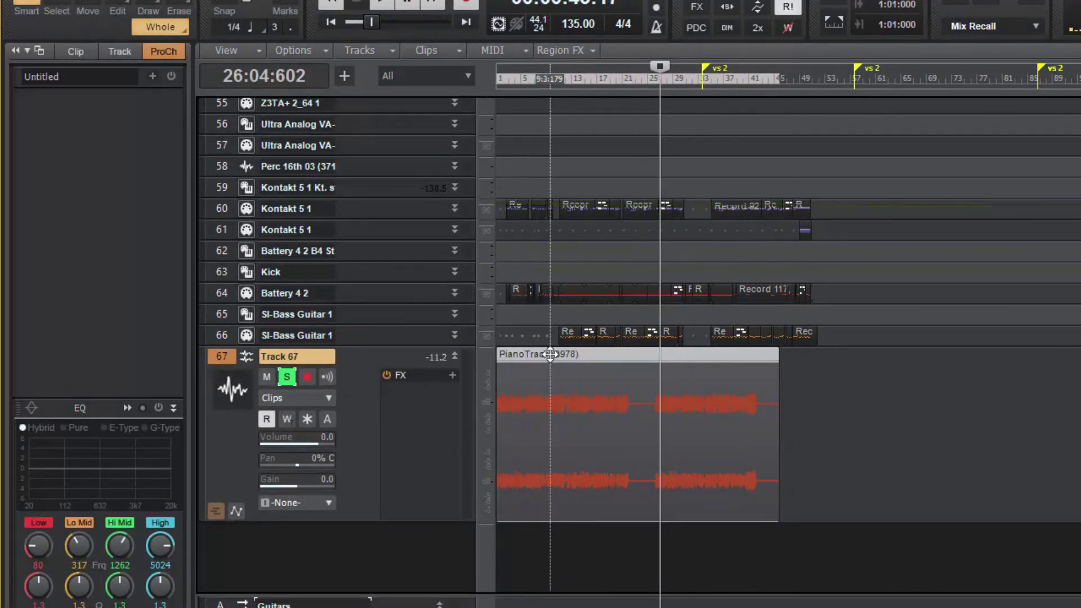
Open the audio export settings for the imported PianoTrack clip
key("alt+f")
mouse_move(95, 150)
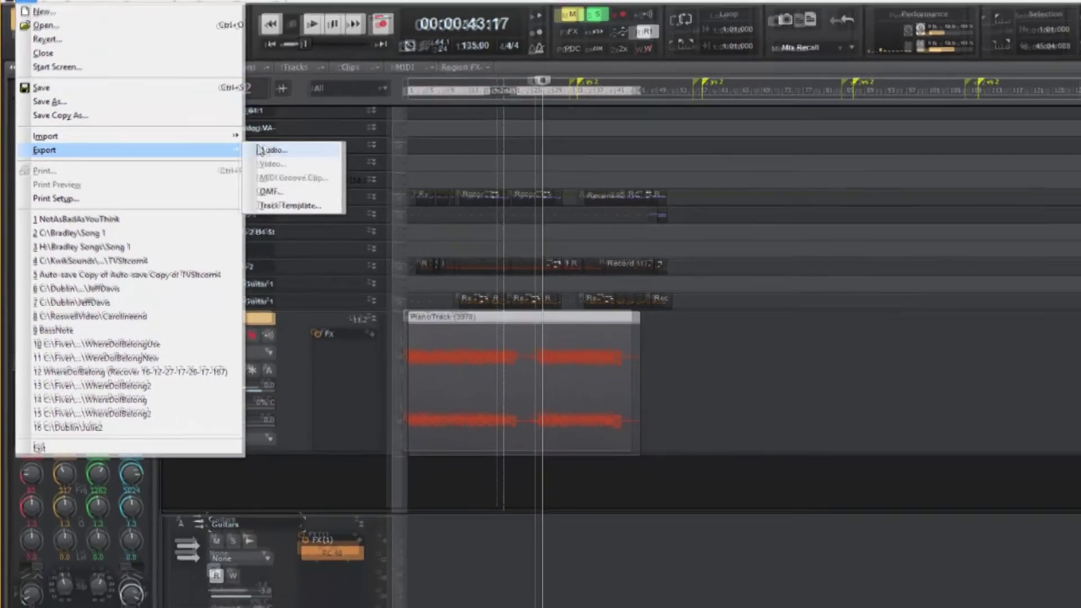
left_click(260, 150)
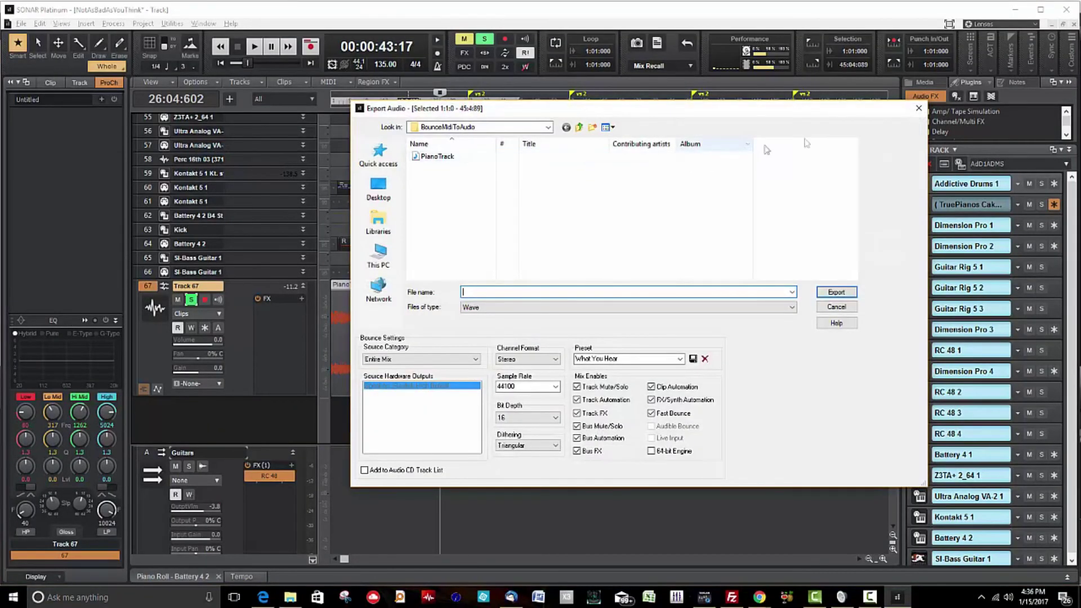